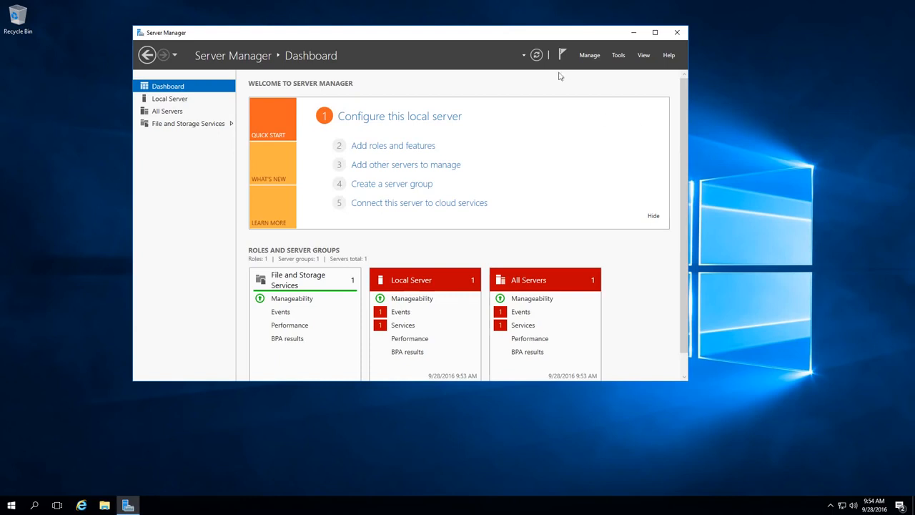
pyautogui.moveTo(496, 30); pyautogui.dragTo(589, 50)
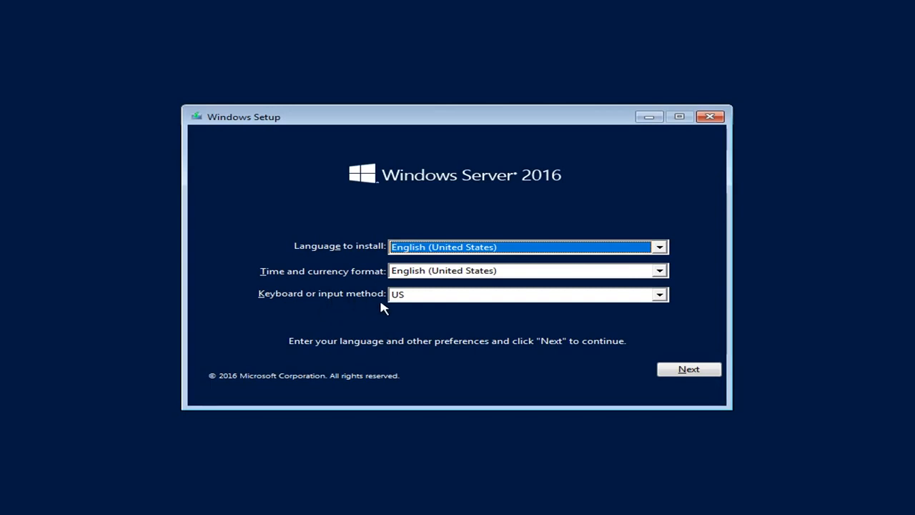
# Start the installation with English (United States) and US keyboard settings, choosing Windows Server 2016 Standard Evaluation (Desktop Experience)
pyautogui.click(679, 372)
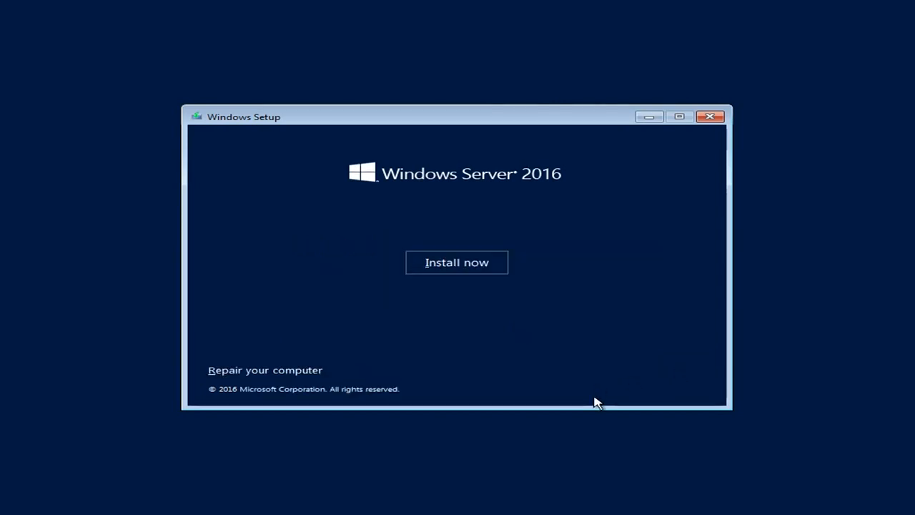
pyautogui.click(457, 263)
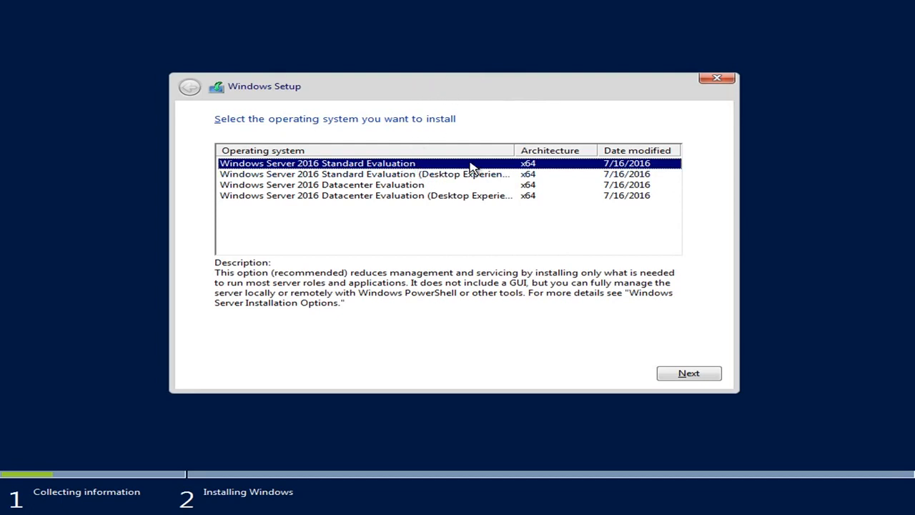
pyautogui.moveTo(513, 146); pyautogui.dragTo(559, 146)
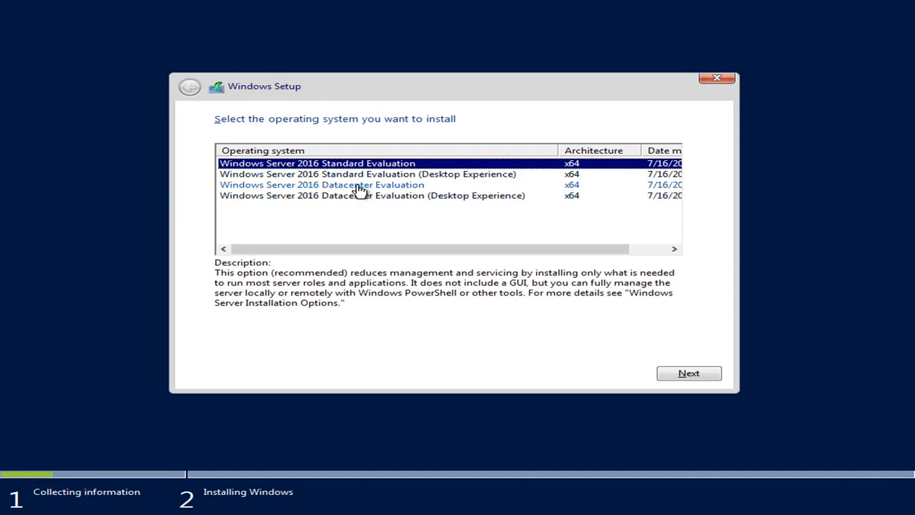
pyautogui.click(437, 176)
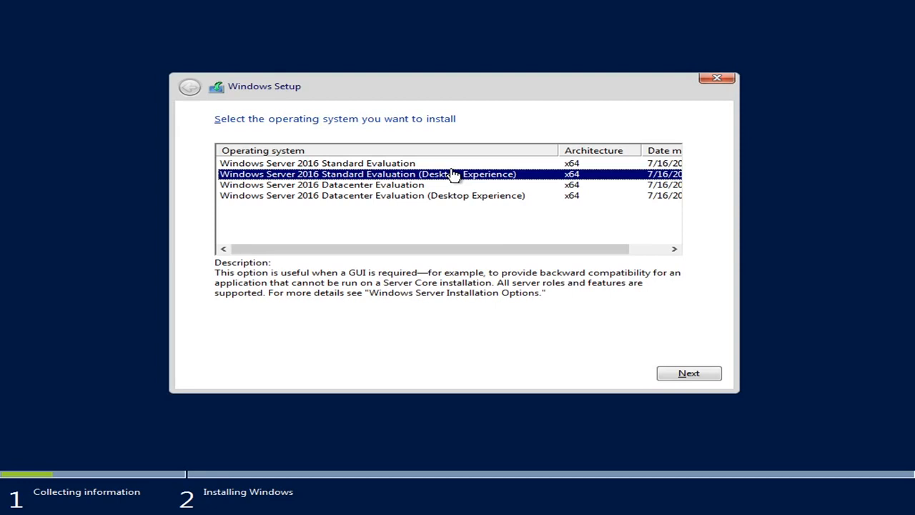
pyautogui.click(677, 374)
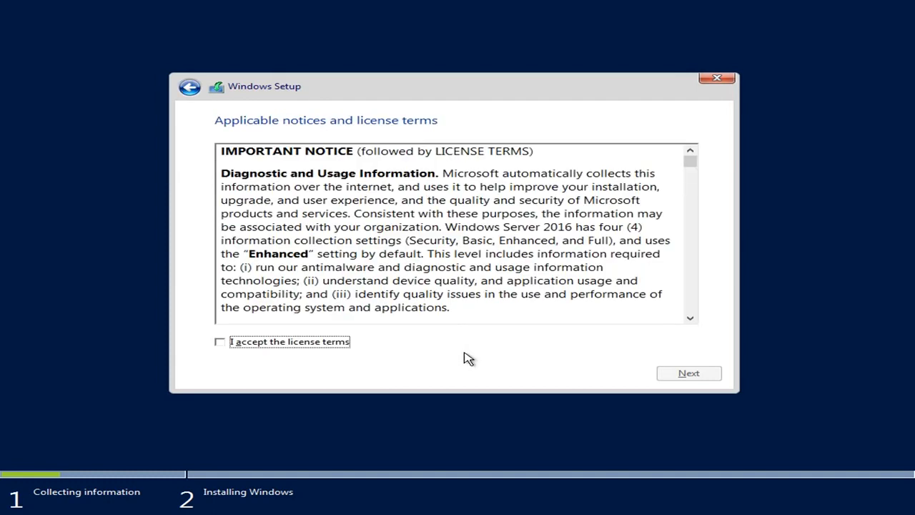
# Accept the license terms and choose the Custom: Install Windows only (advanced) installation type
pyautogui.click(284, 344)
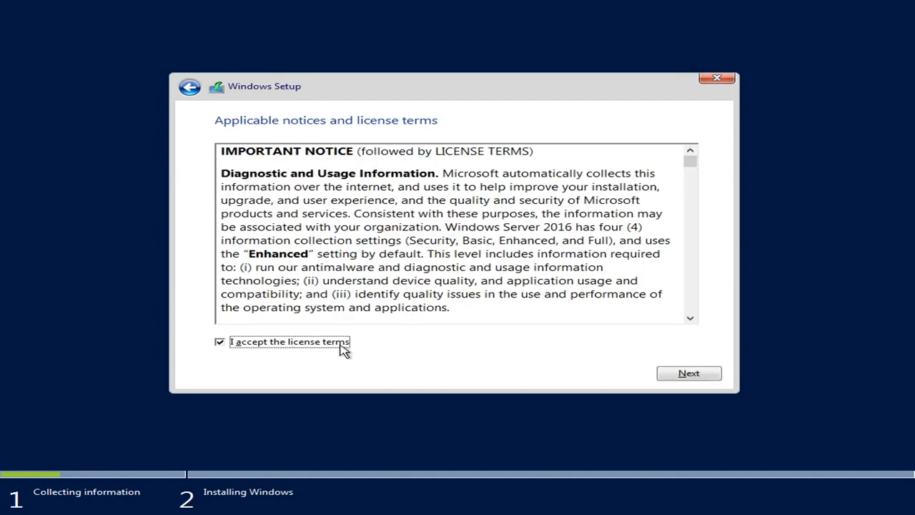
pyautogui.moveTo(691, 162)
pyautogui.mouseDown()
pyautogui.moveTo(692, 313)
pyautogui.moveTo(700, 157)
pyautogui.mouseUp()
pyautogui.click(689, 374)
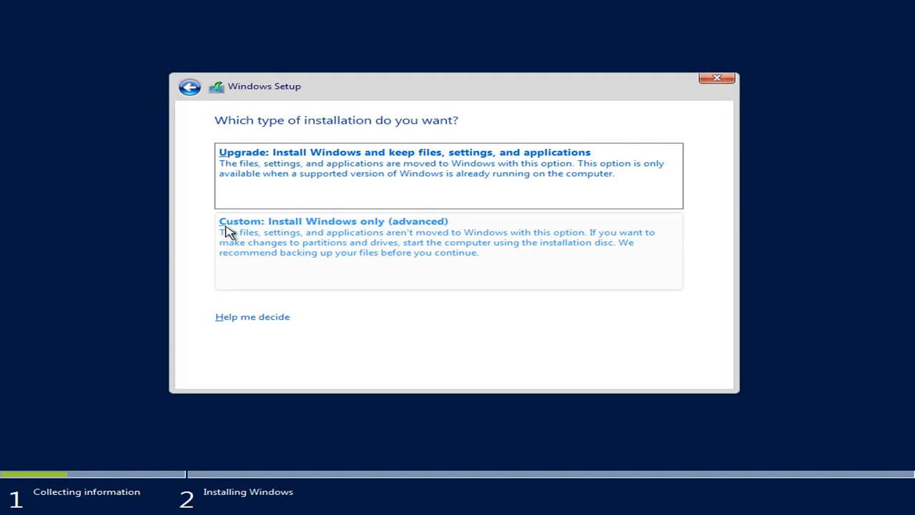
pyautogui.click(387, 259)
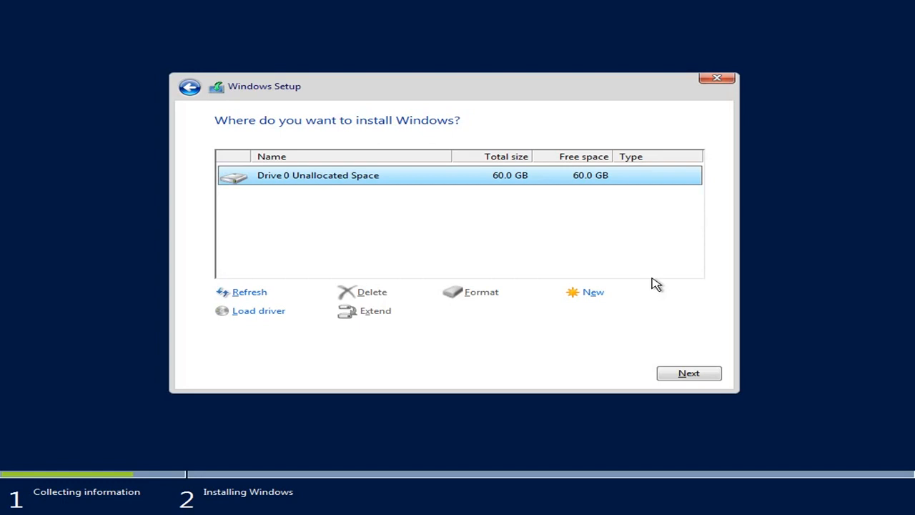
# Create a 61440 MB partition allocation on Drive 0 and install Windows on the primary Partition 2, restarting when setup requires it
pyautogui.click(593, 295)
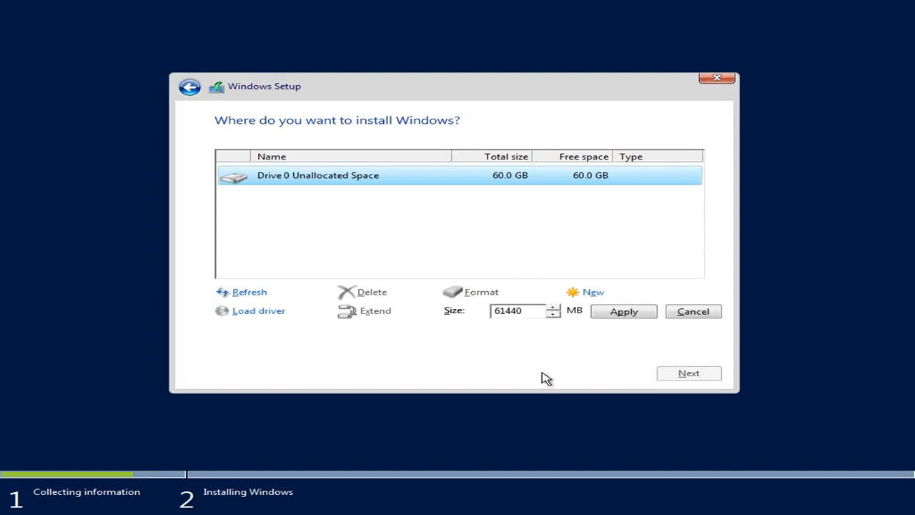
pyautogui.click(624, 313)
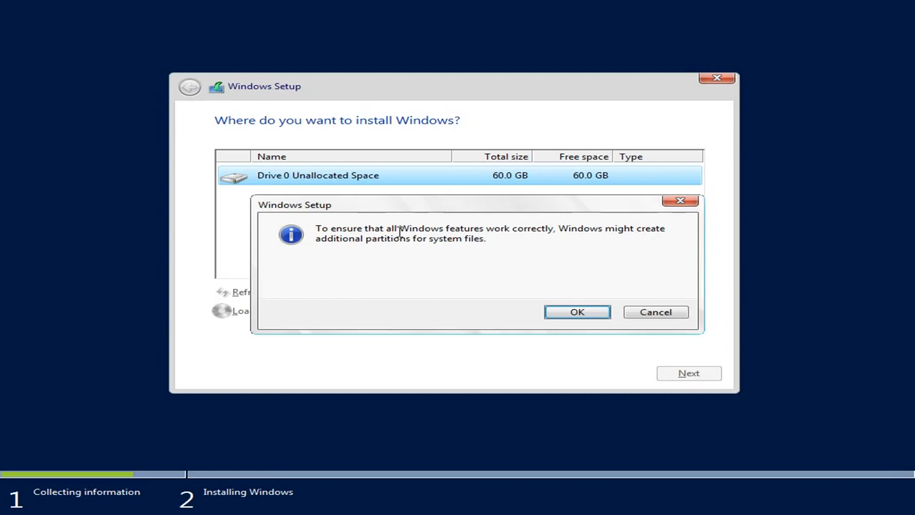
pyautogui.click(572, 312)
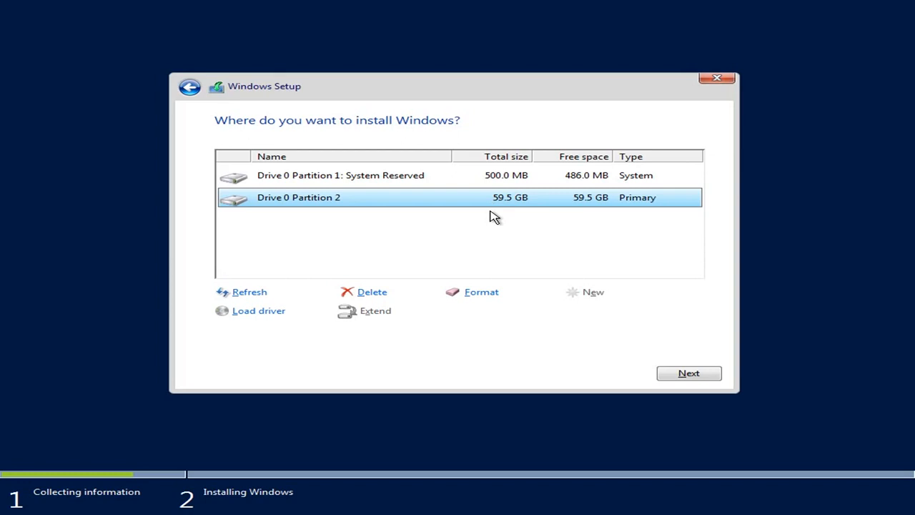
pyautogui.click(672, 375)
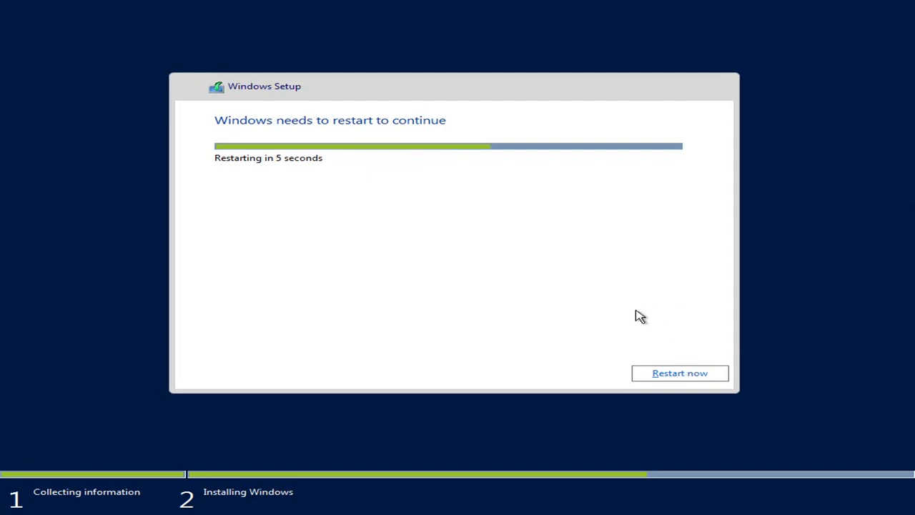
pyautogui.click(687, 377)
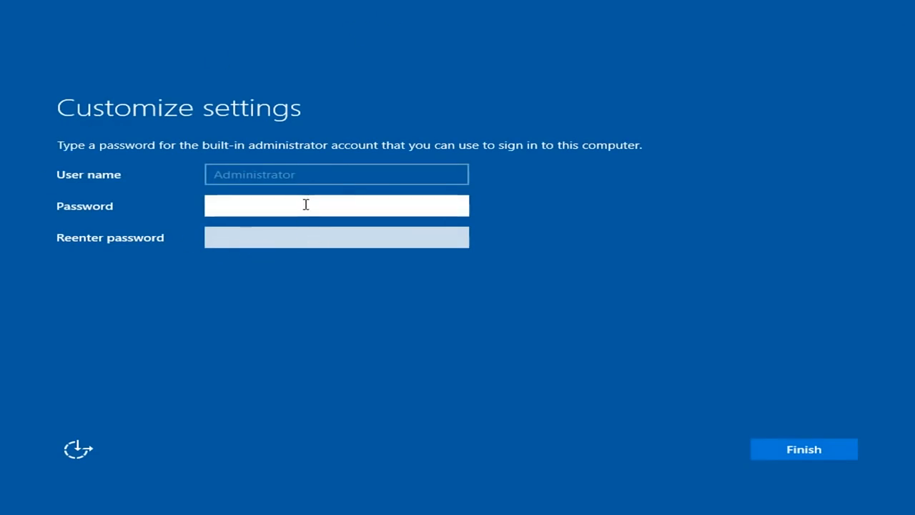
# Enter and re-enter a password for the built-in Administrator account and finish customizing the settings
pyautogui.write('************')
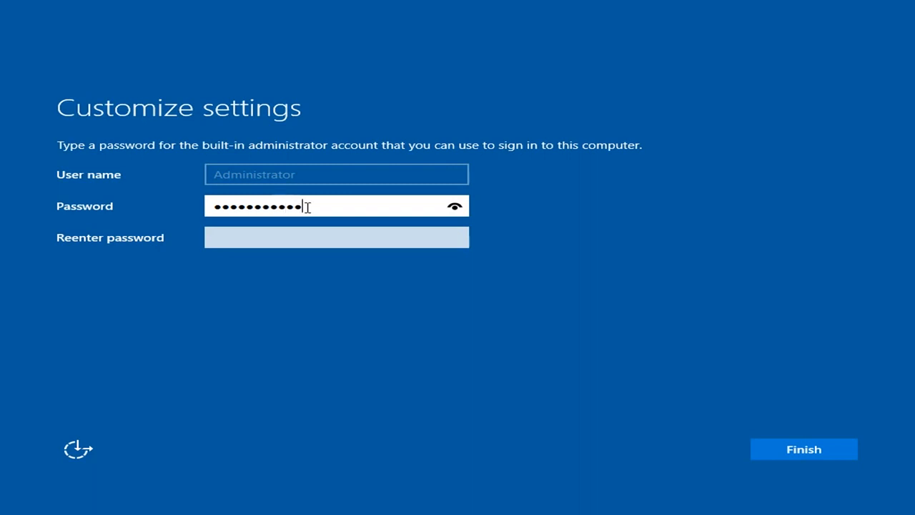
pyautogui.press('Tab')
pyautogui.write('************')
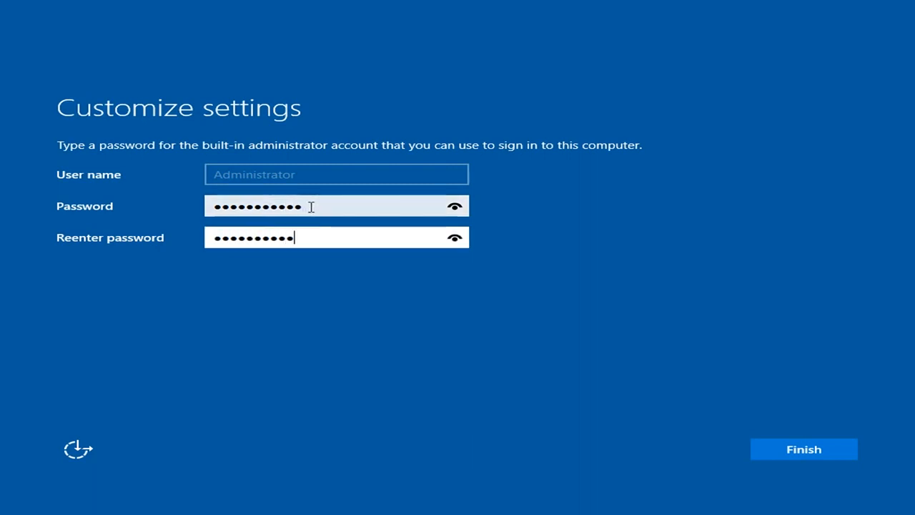
pyautogui.press('Return')
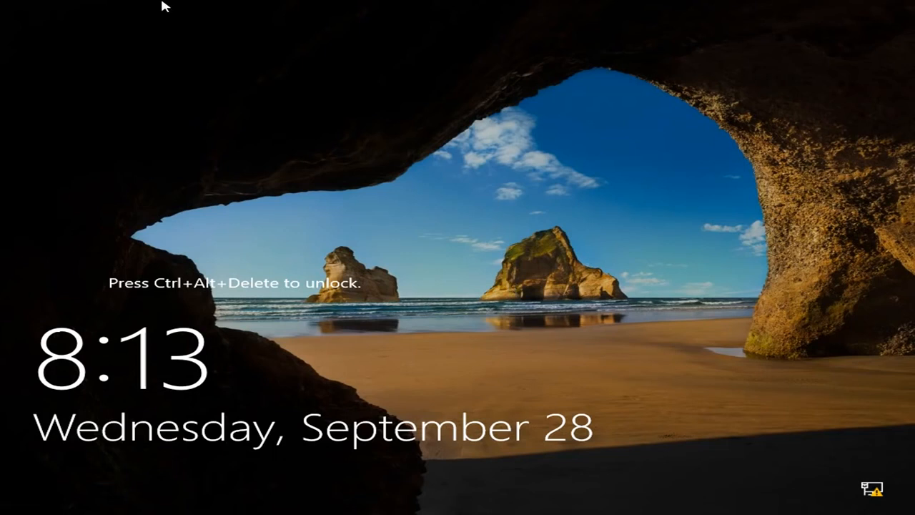
# Unlock the server and sign in as Administrator with the account password
pyautogui.hotkey('ctrl', 'alt', 'Delete')
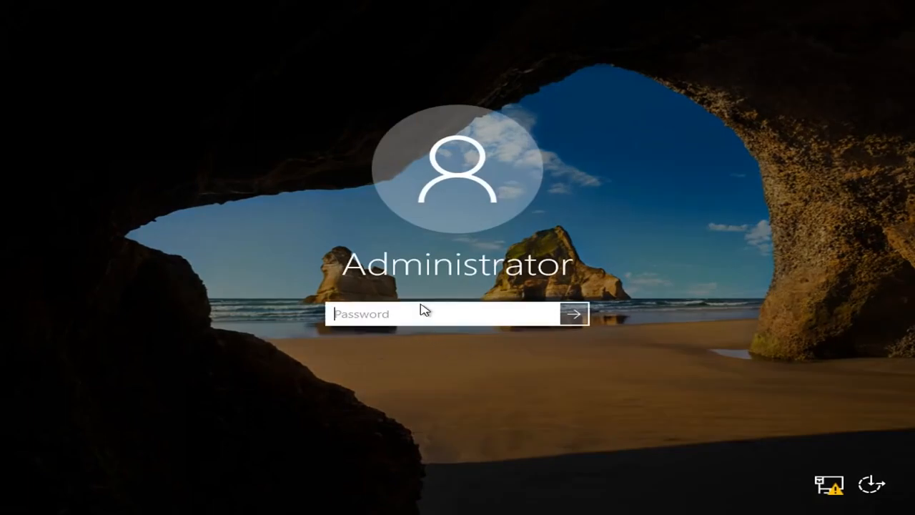
pyautogui.write('•••••••••••')
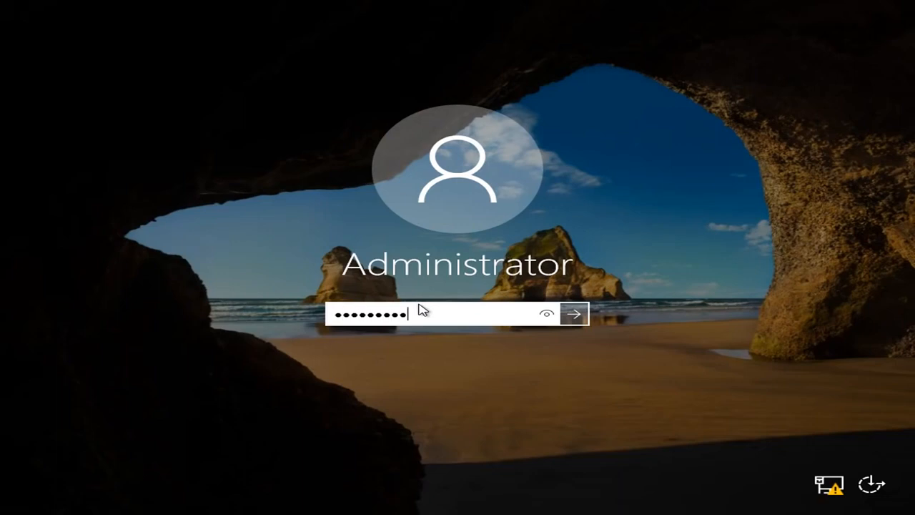
pyautogui.press('Return')
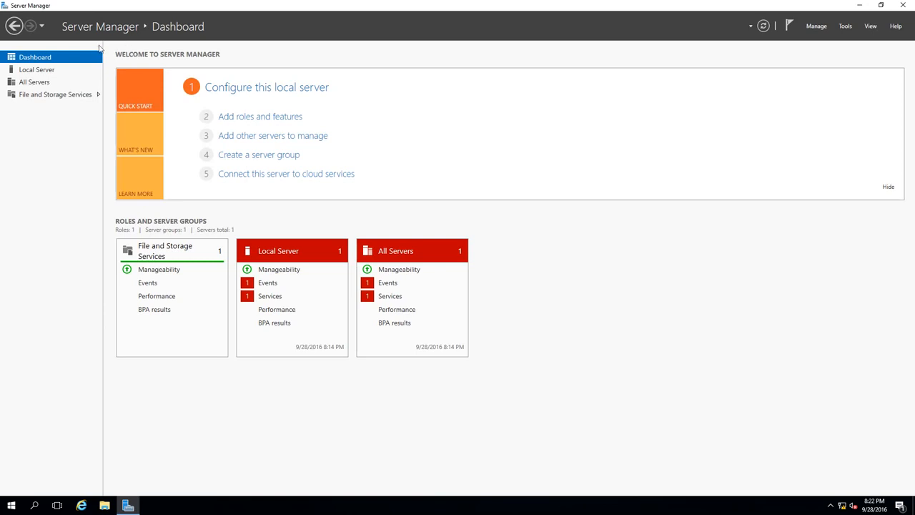
# Rename the local server's computer name to NLB-DC-01 and postpone the restart
pyautogui.click(38, 69)
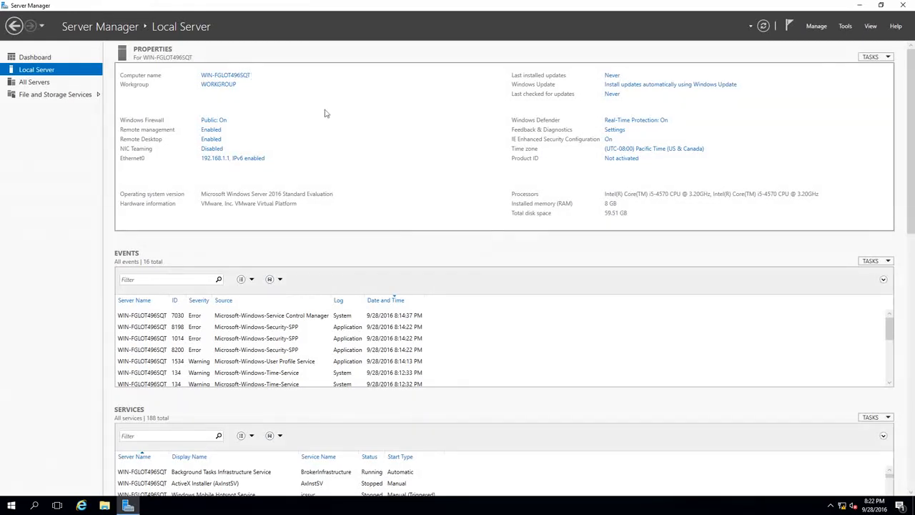
pyautogui.click(228, 75)
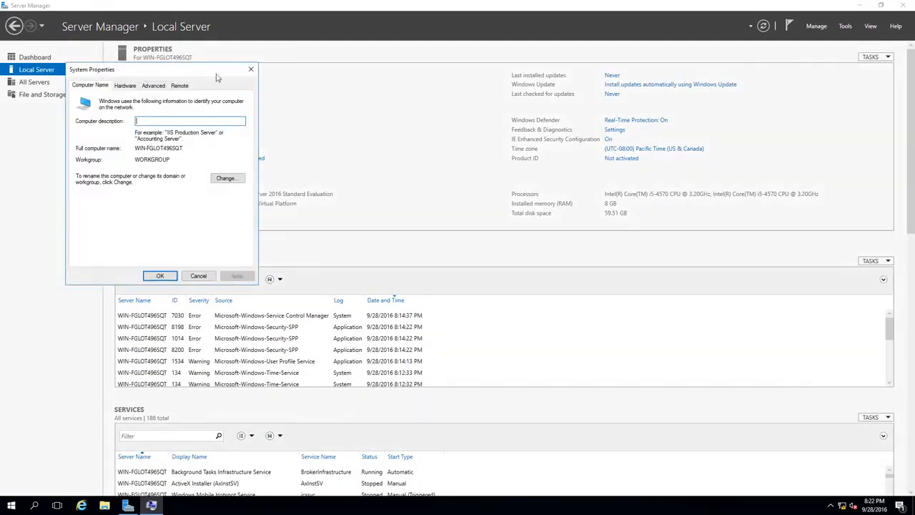
pyautogui.moveTo(697, 91); pyautogui.dragTo(672, 113)
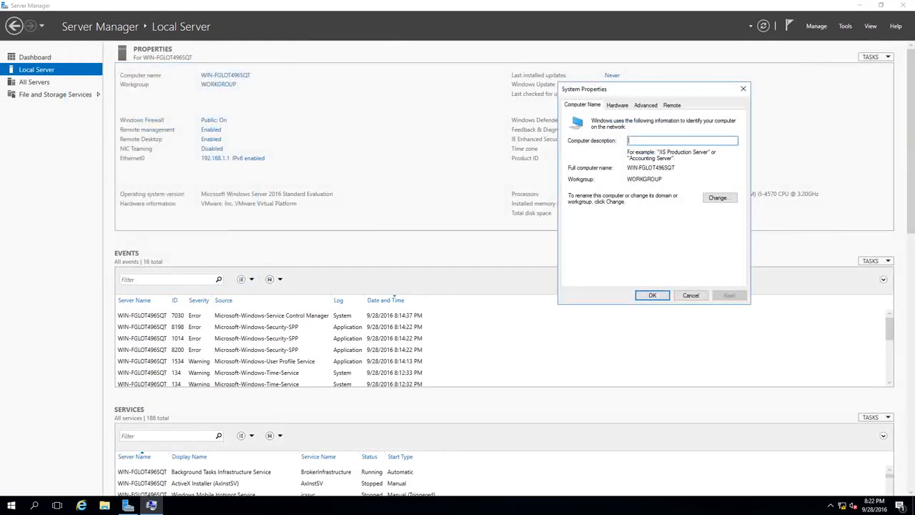
pyautogui.click(722, 198)
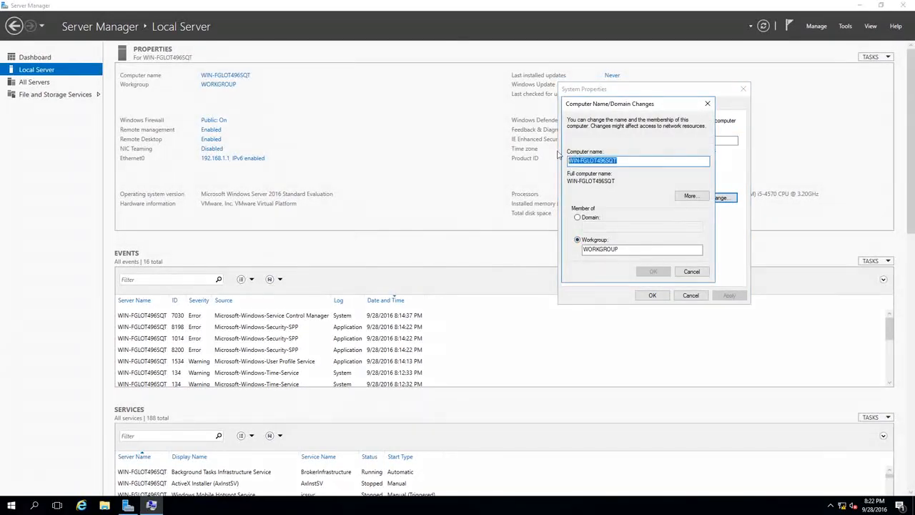
pyautogui.write('NLB-DC-01')
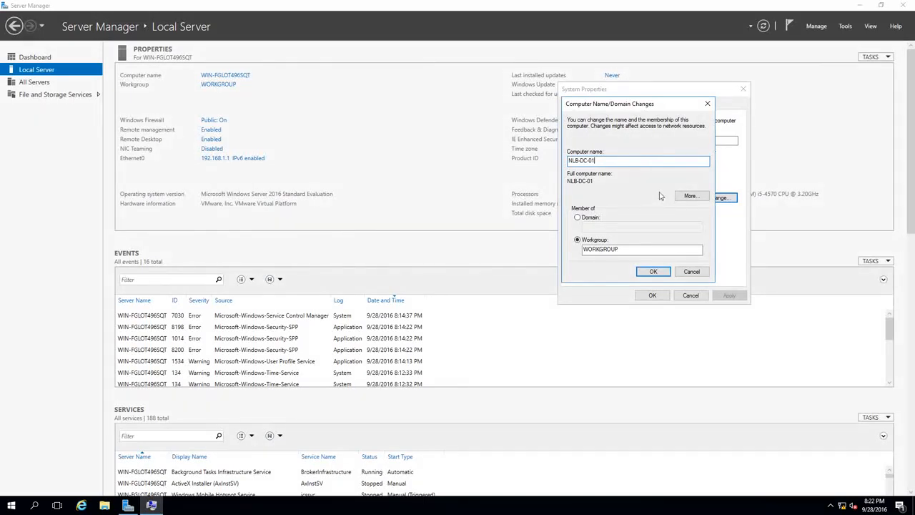
pyautogui.click(654, 273)
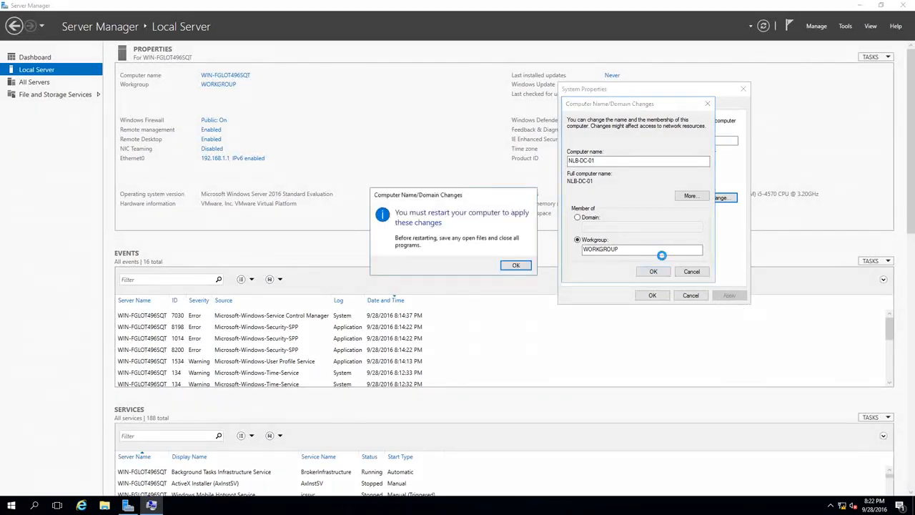
pyautogui.click(518, 266)
pyautogui.click(652, 295)
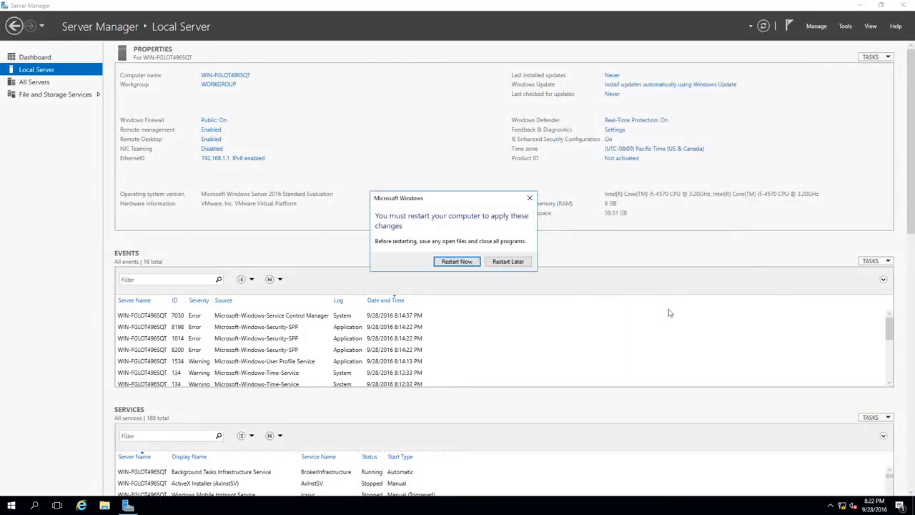
pyautogui.click(519, 262)
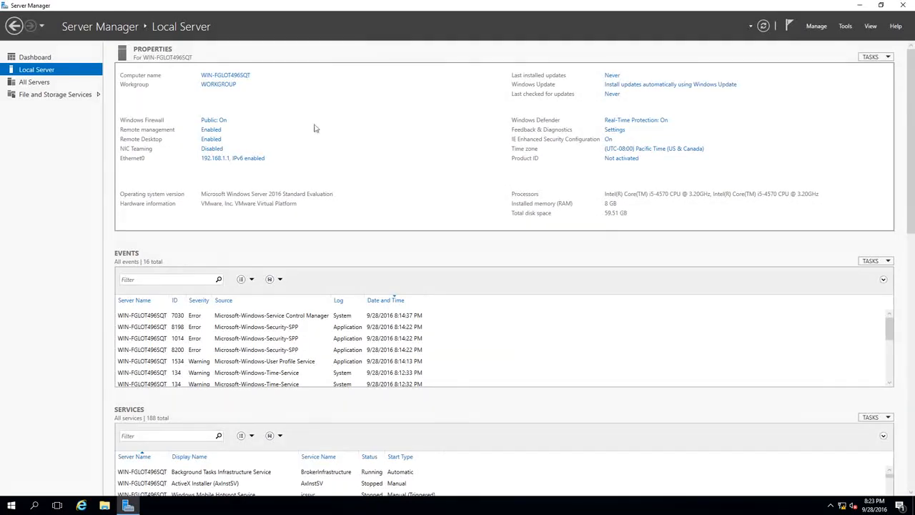
# Review the local server's Windows Firewall status and its Remote Desktop settings, including the allowed users, without changing anything
pyautogui.click(214, 121)
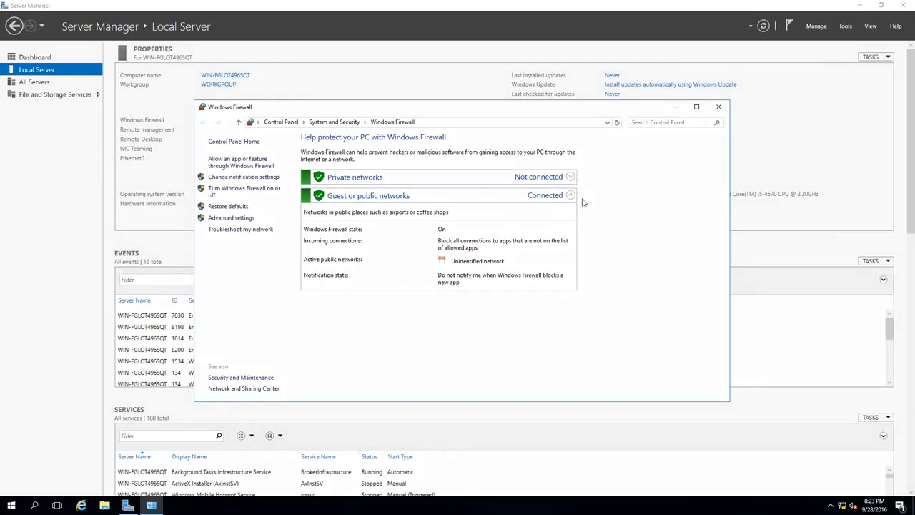
pyautogui.click(717, 108)
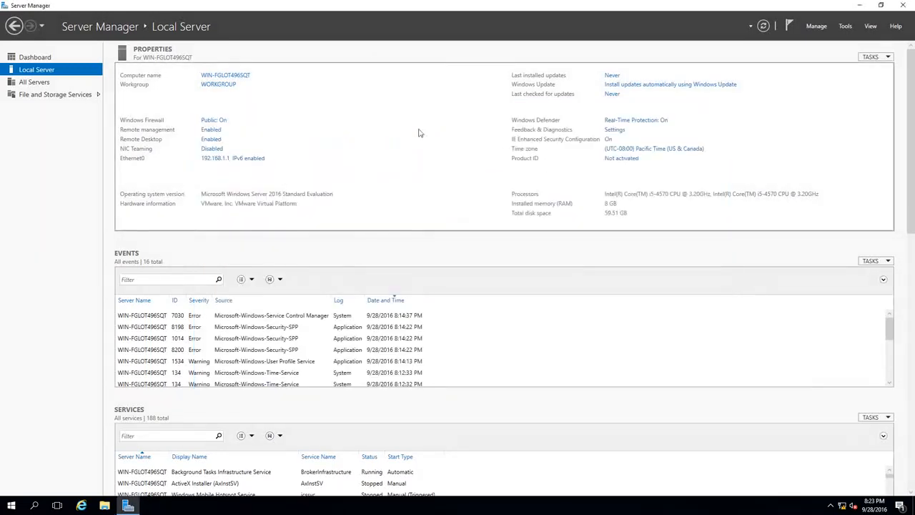
pyautogui.click(213, 139)
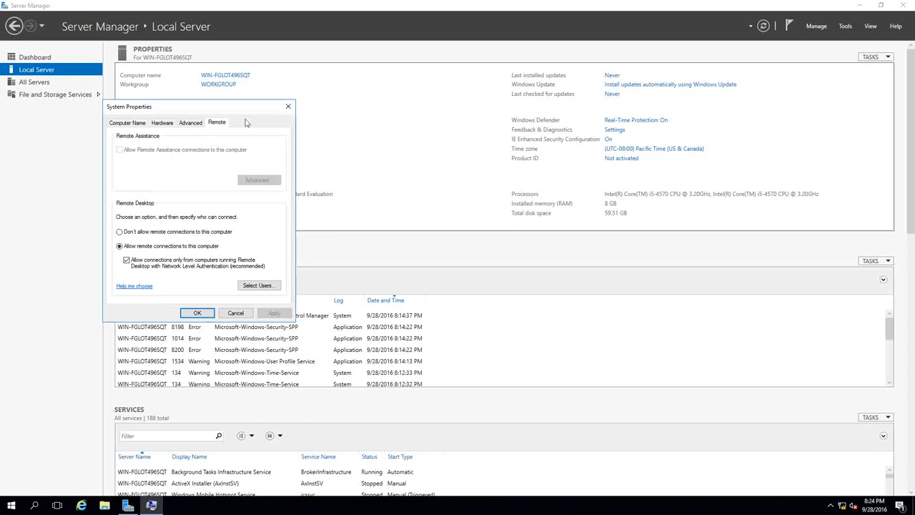
pyautogui.moveTo(198, 112); pyautogui.dragTo(531, 84)
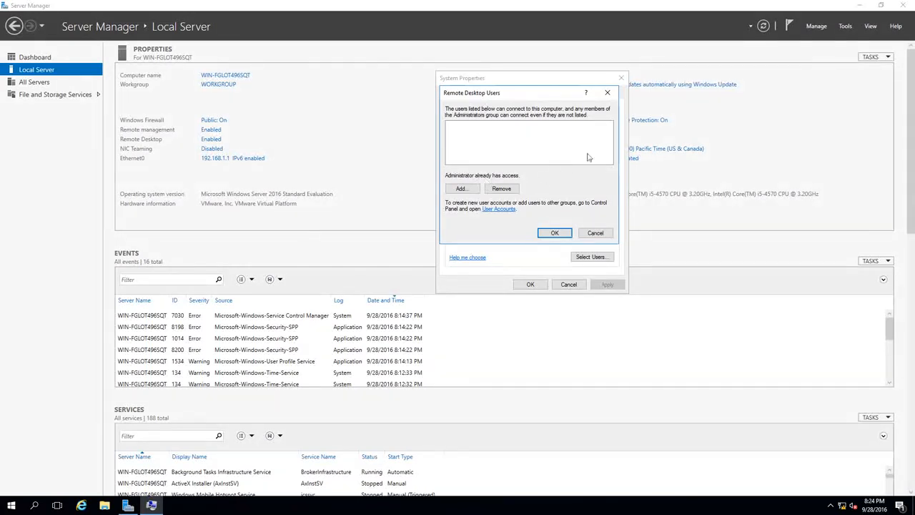
pyautogui.click(608, 92)
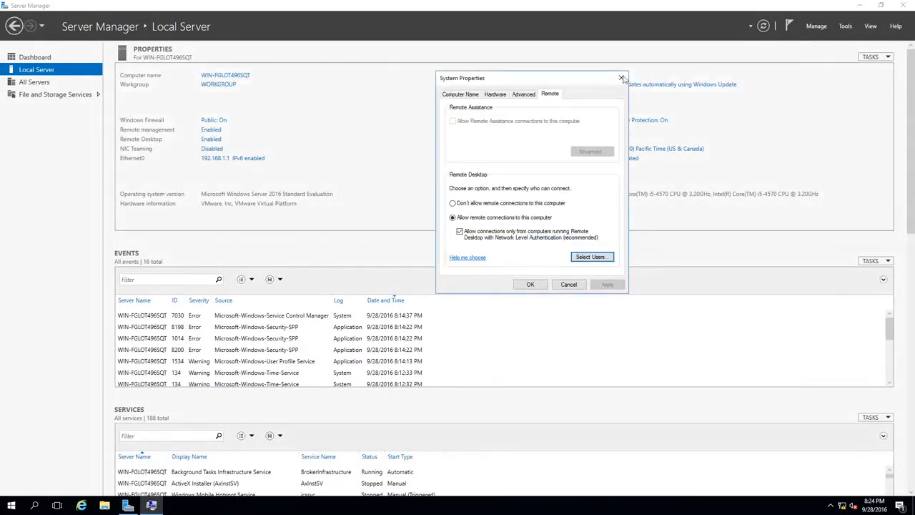
pyautogui.click(619, 79)
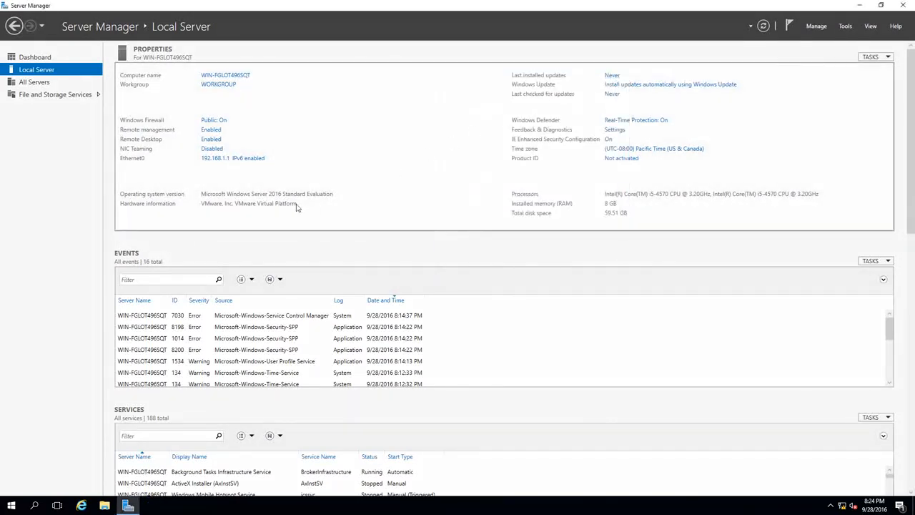
# Review the Ethernet0 adapter's Internet Protocol Version 4 (TCP/IPv4) properties and close the network connections without changing anything
pyautogui.click(221, 159)
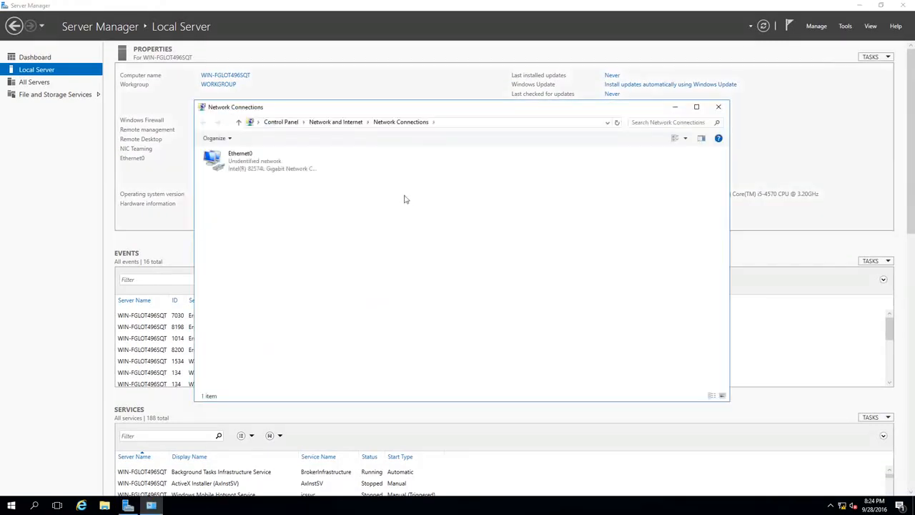
pyautogui.moveTo(459, 111); pyautogui.dragTo(585, 98)
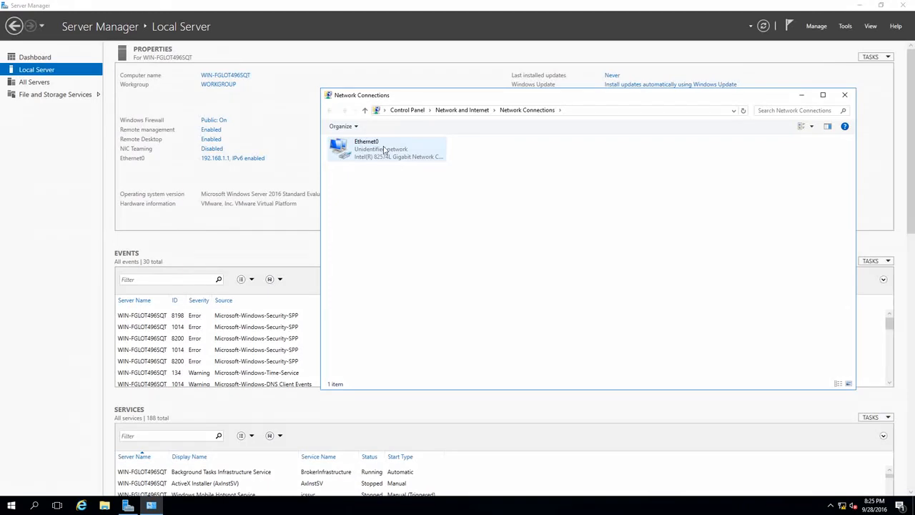
pyautogui.rightClick(384, 149)
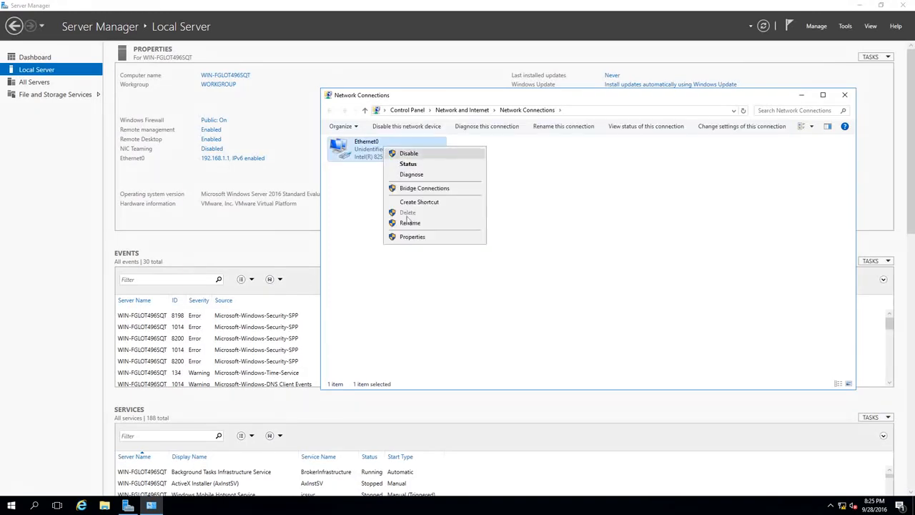
pyautogui.click(400, 236)
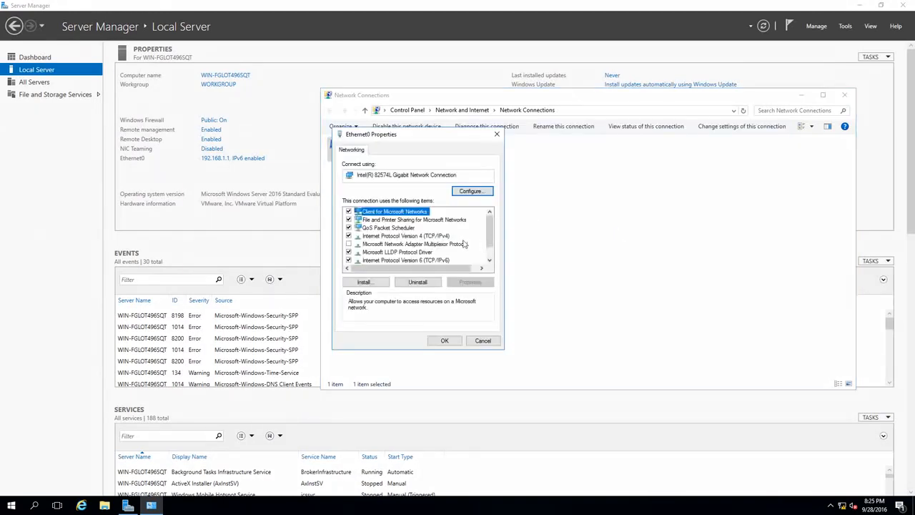
pyautogui.moveTo(415, 136); pyautogui.dragTo(574, 153)
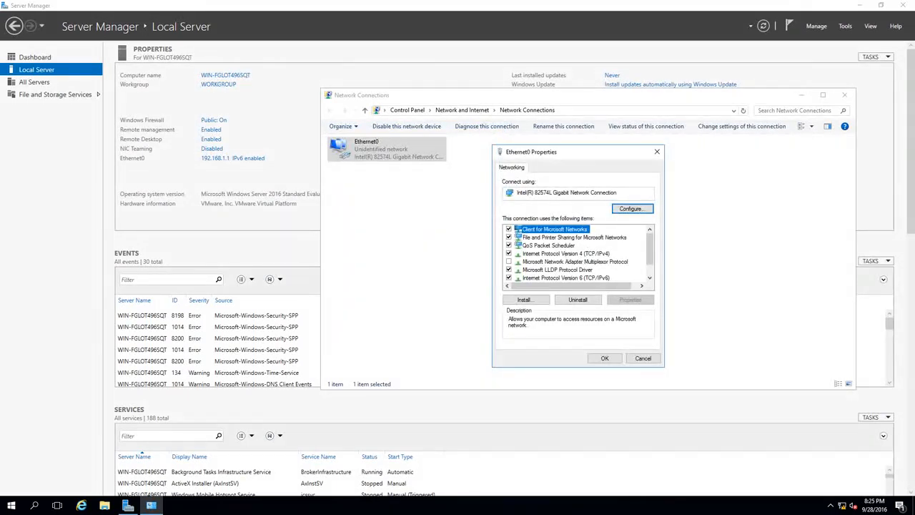
pyautogui.click(581, 254)
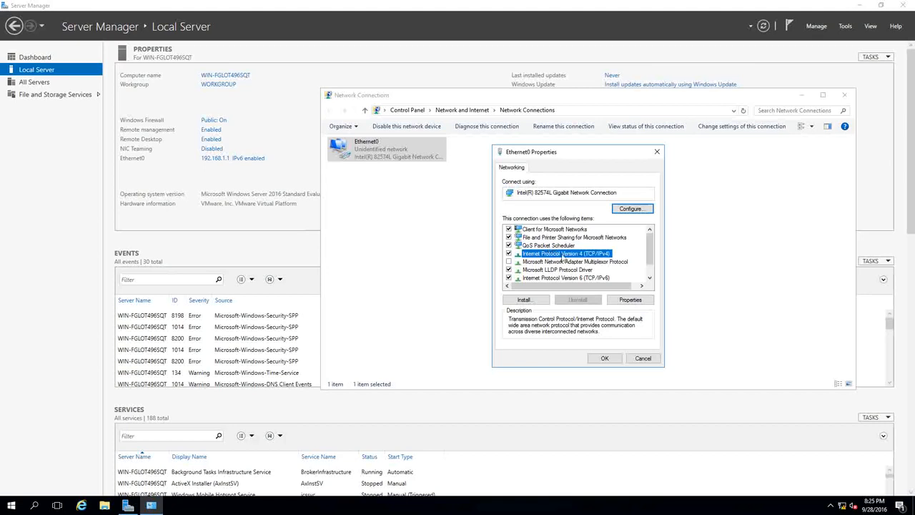
pyautogui.click(633, 303)
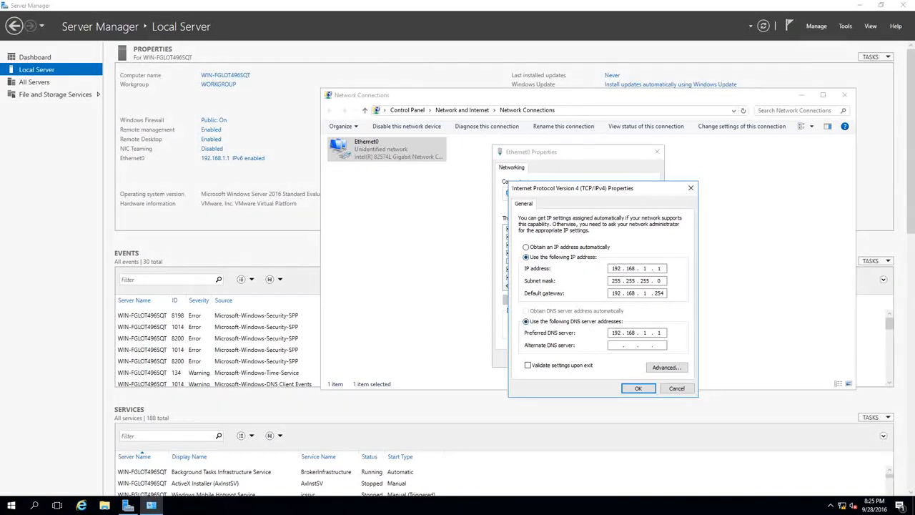
pyautogui.click(677, 390)
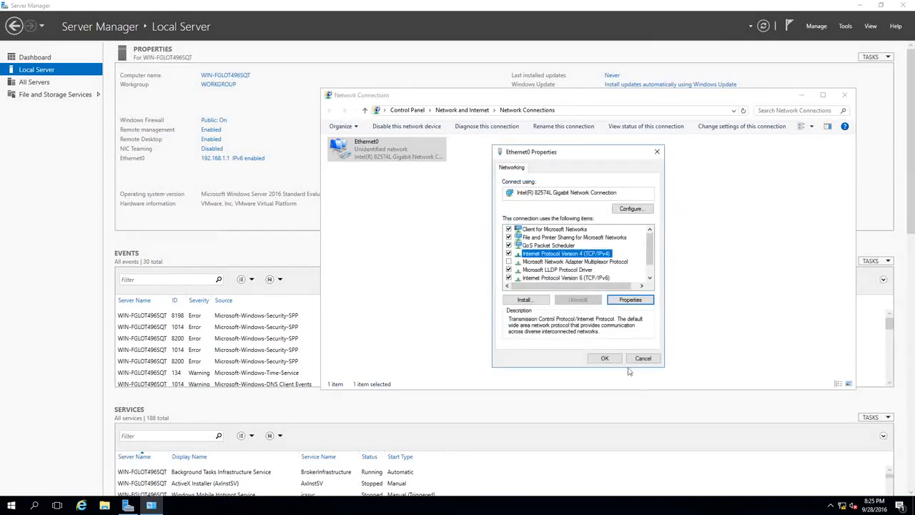
pyautogui.click(629, 357)
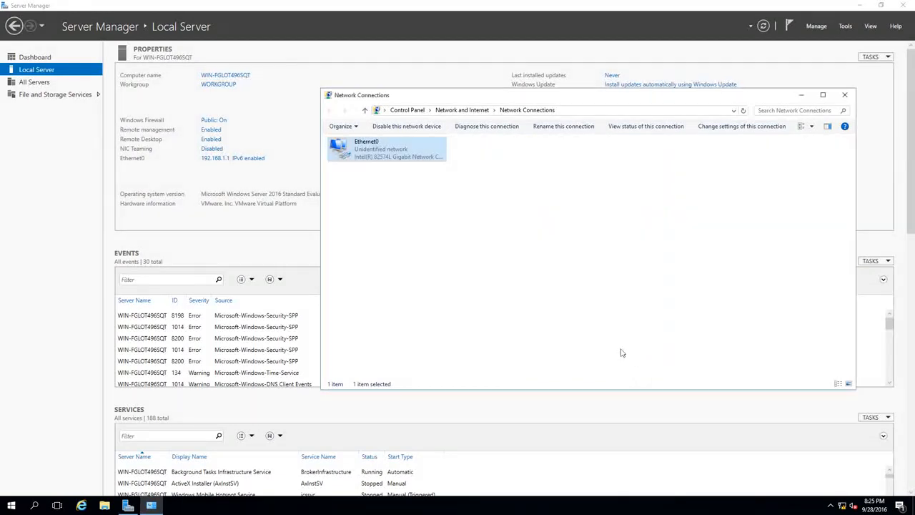
pyautogui.click(844, 94)
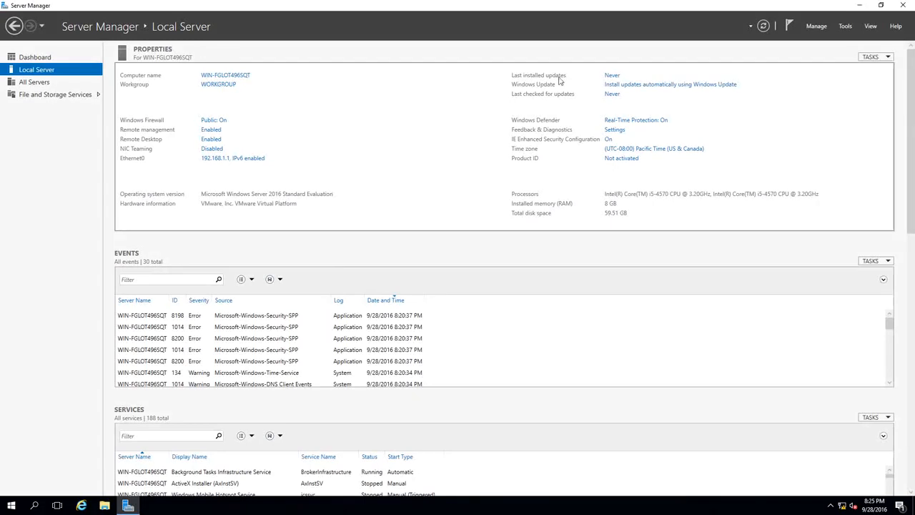
# Review the local server's Windows Update settings, including the restart options and active hours, without changing anything
pyautogui.click(627, 87)
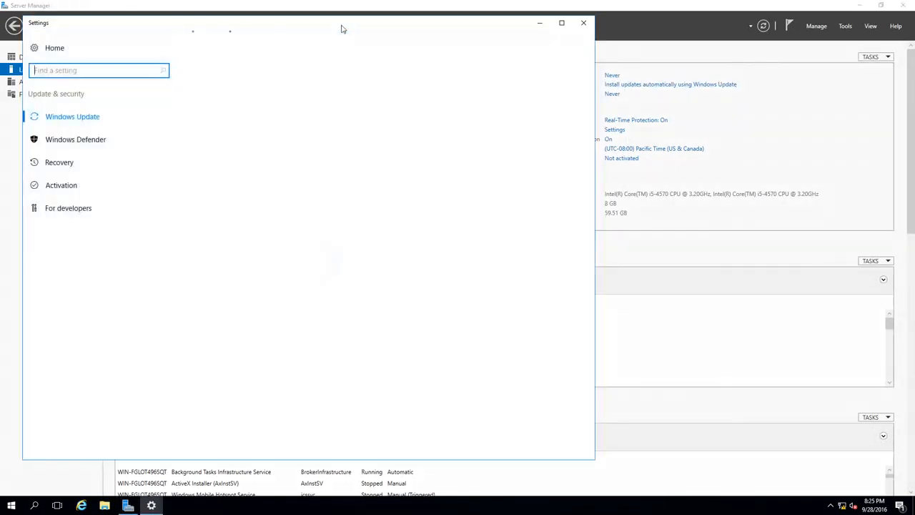
pyautogui.moveTo(342, 29); pyautogui.dragTo(587, 27)
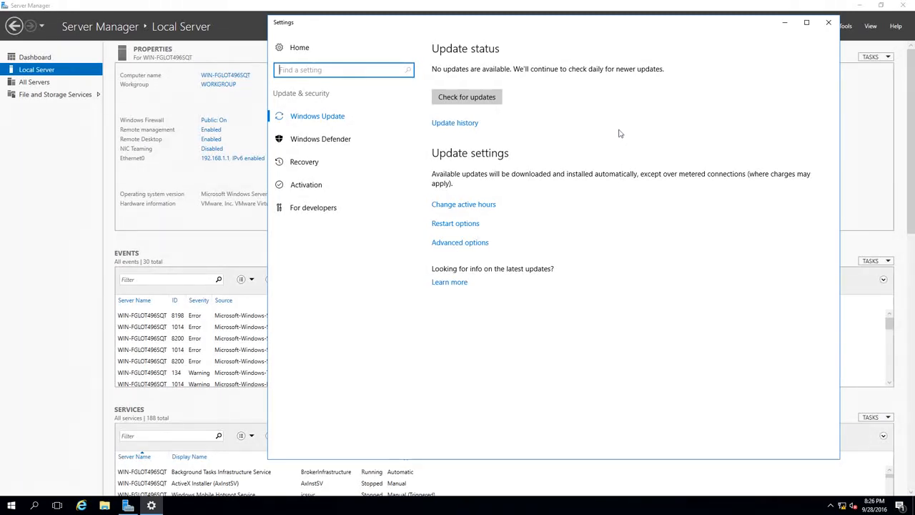
pyautogui.click(466, 224)
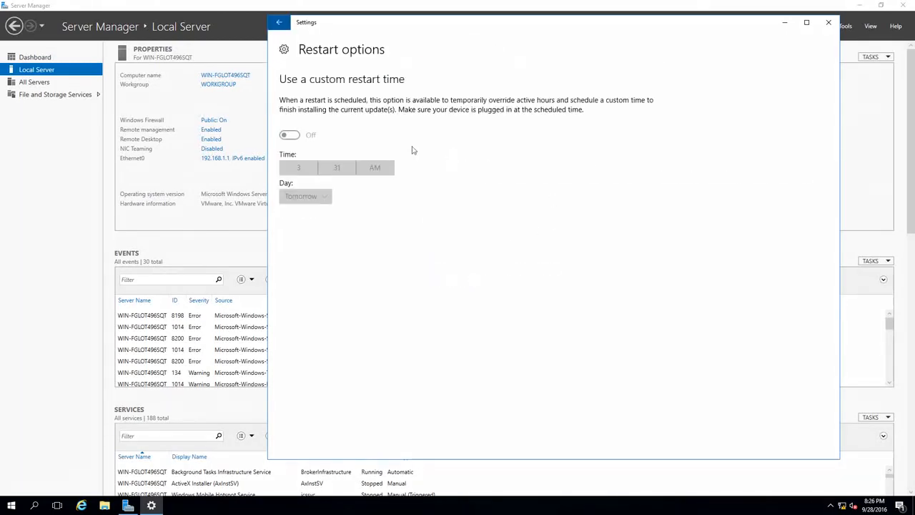
pyautogui.click(279, 24)
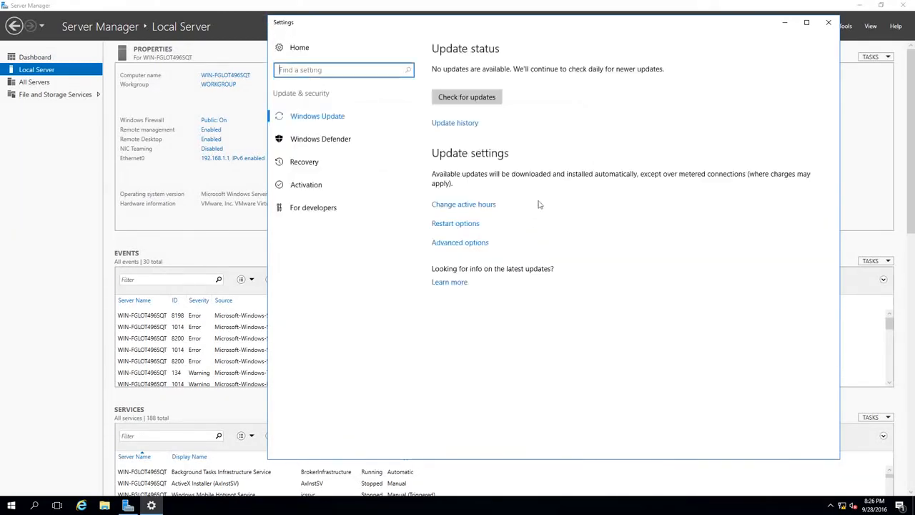
pyautogui.click(464, 241)
pyautogui.click(474, 206)
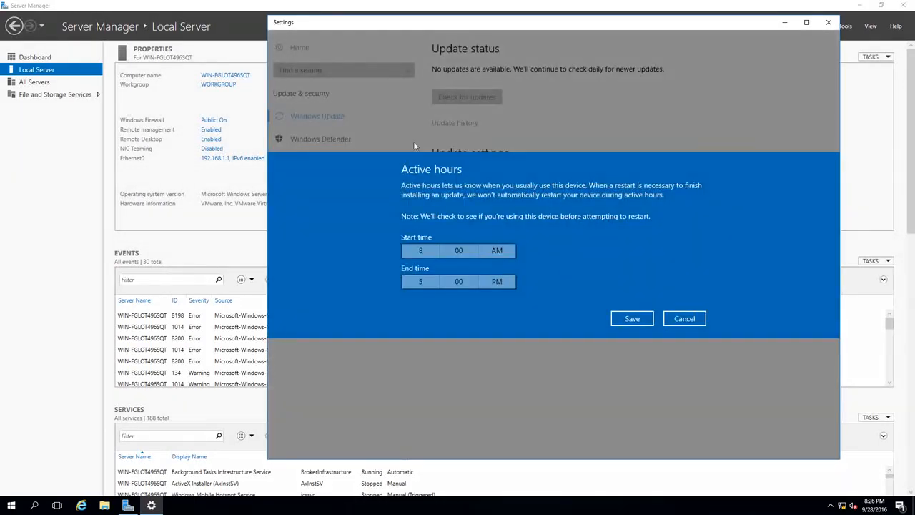
pyautogui.click(684, 319)
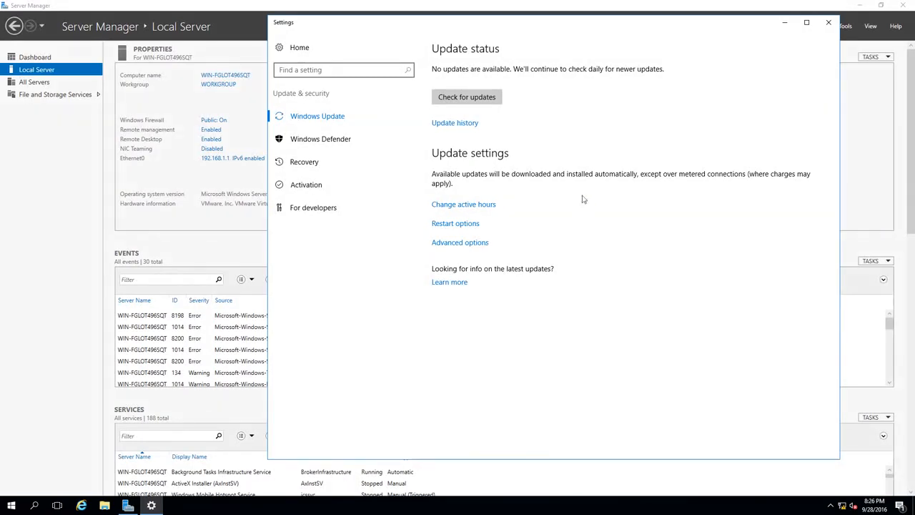
pyautogui.click(827, 24)
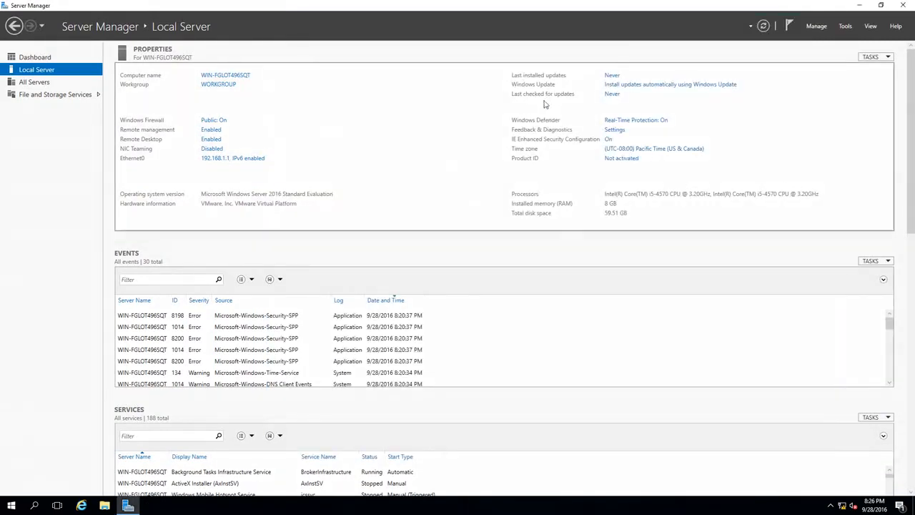
# Review all of the local server's Windows Defender settings, down to the version info, and close them
pyautogui.click(659, 122)
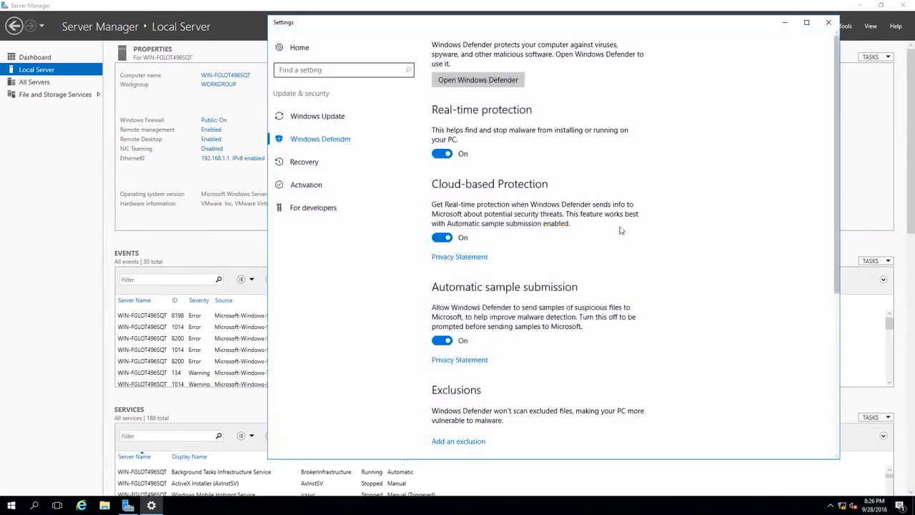
pyautogui.scroll(-4, 619, 229)
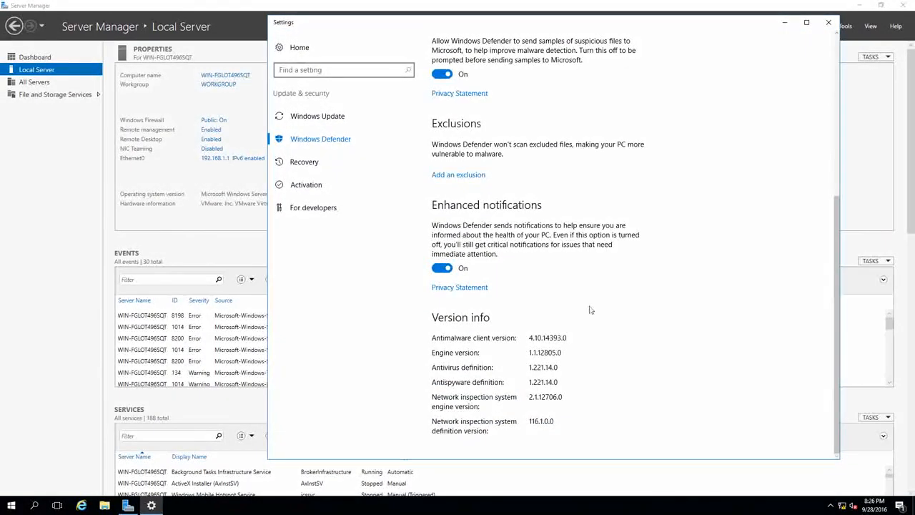
pyautogui.scroll(4, 568, 321)
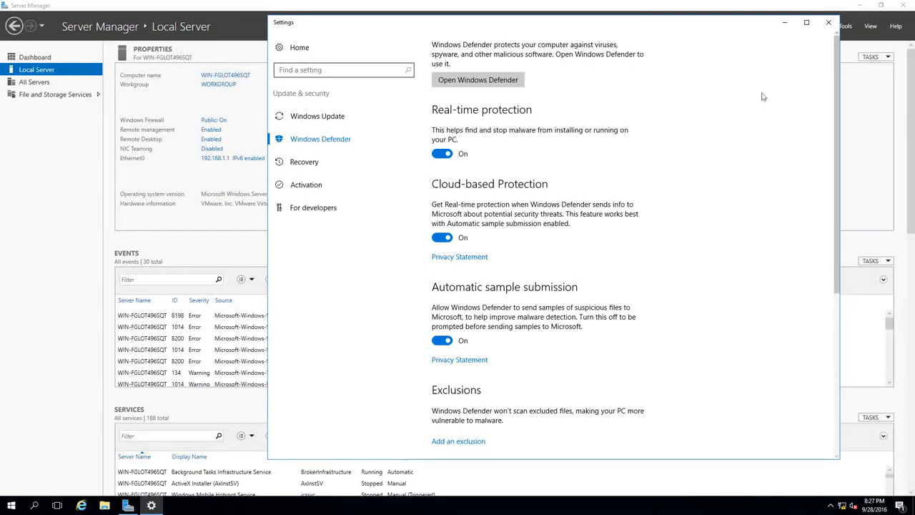
pyautogui.click(829, 23)
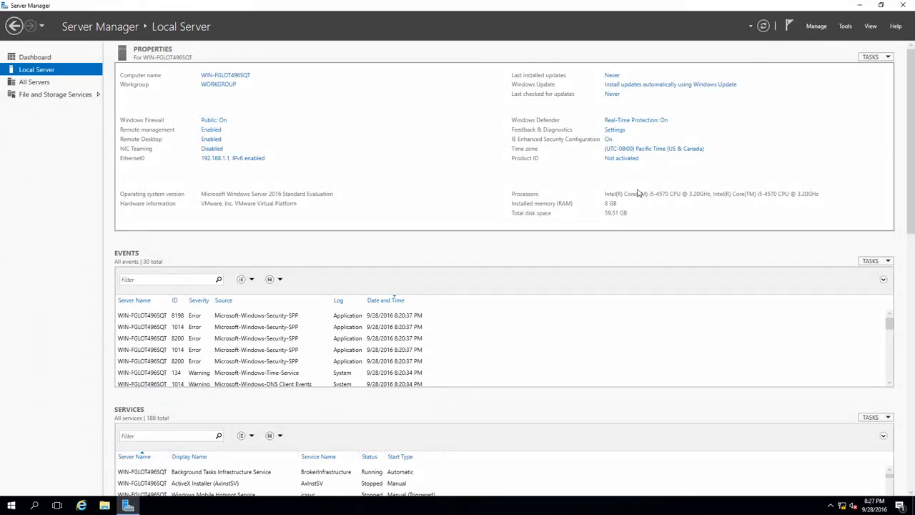
# Check the server's Internet time and additional clocks settings, and set the time zone to (UTC+02:00) Helsinki, Kyiv, Riga, Sofia, Tallinn, Vilnius
pyautogui.click(637, 152)
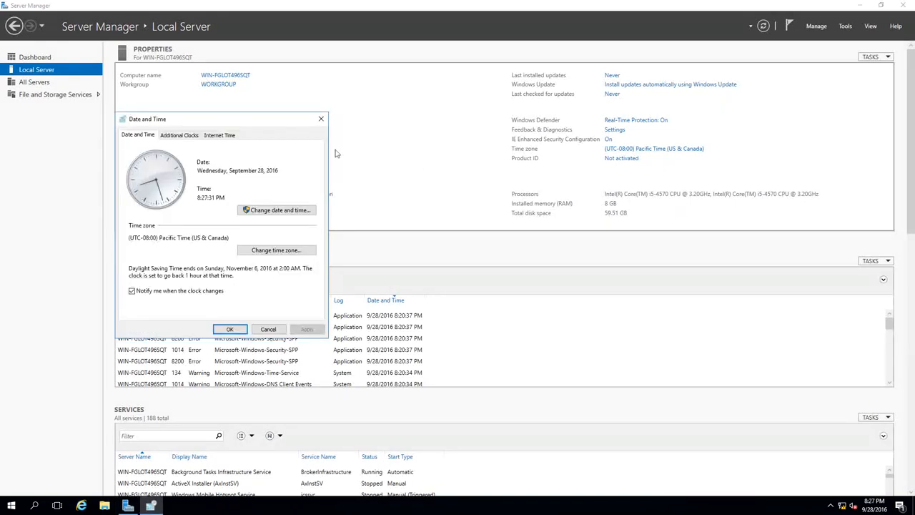
pyautogui.moveTo(226, 119); pyautogui.dragTo(662, 77)
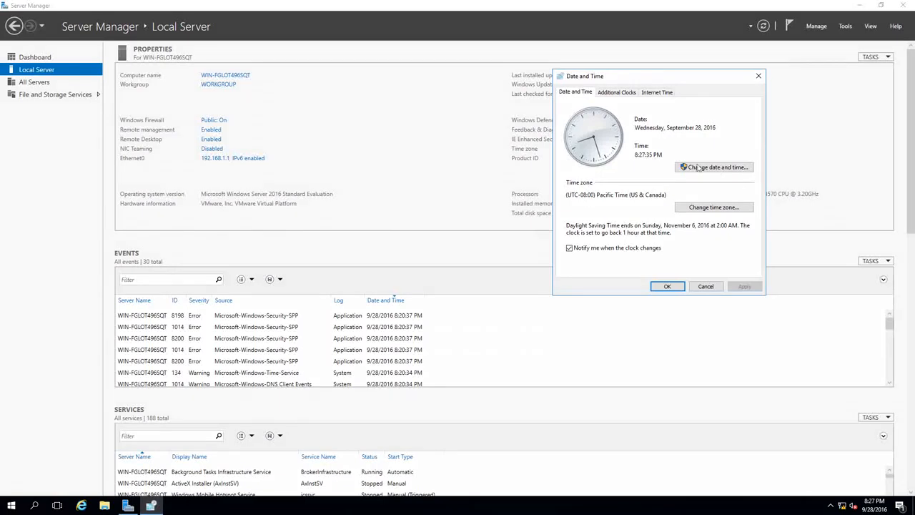
pyautogui.click(652, 93)
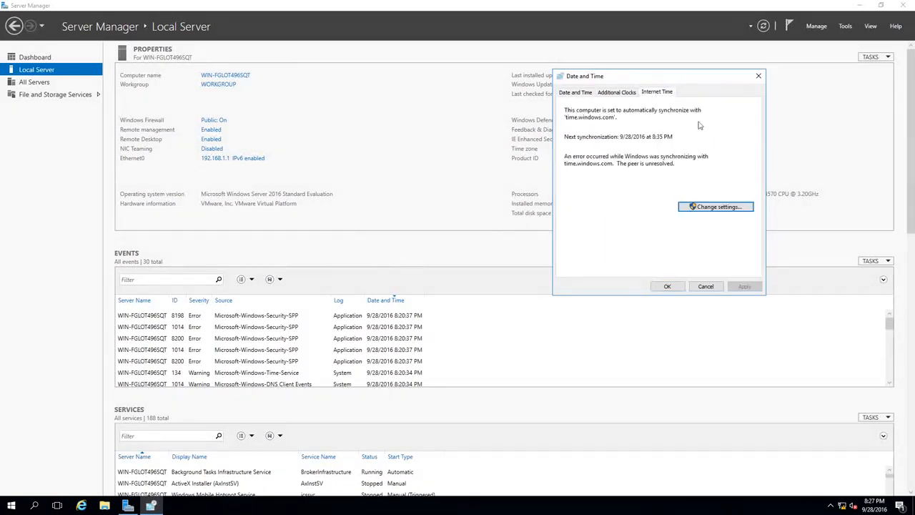
pyautogui.click(622, 97)
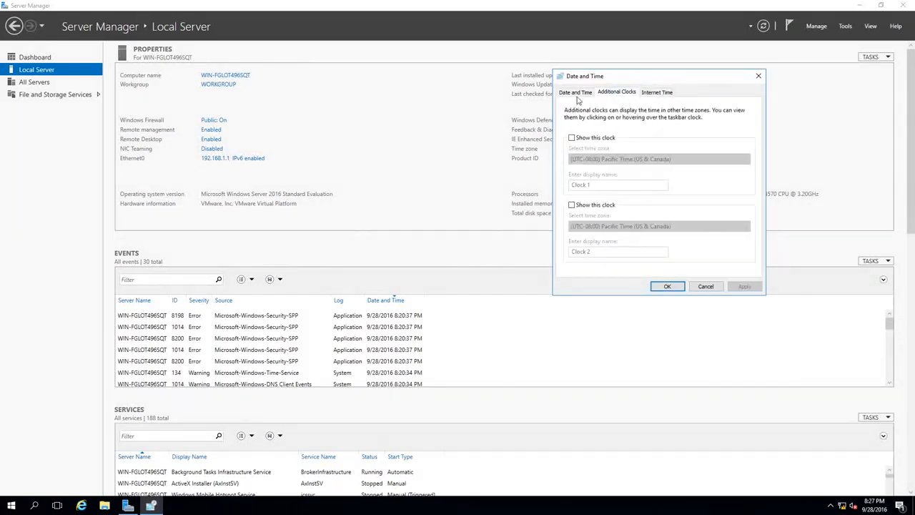
pyautogui.click(579, 96)
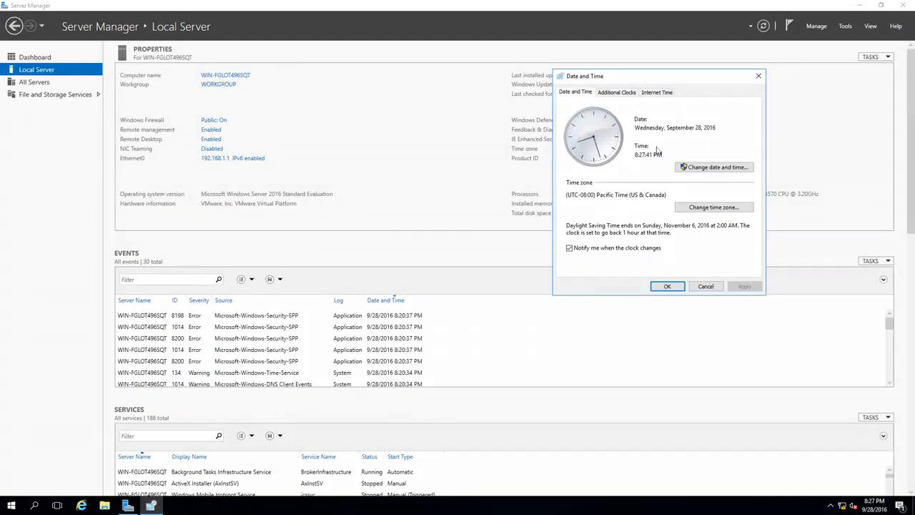
pyautogui.click(711, 211)
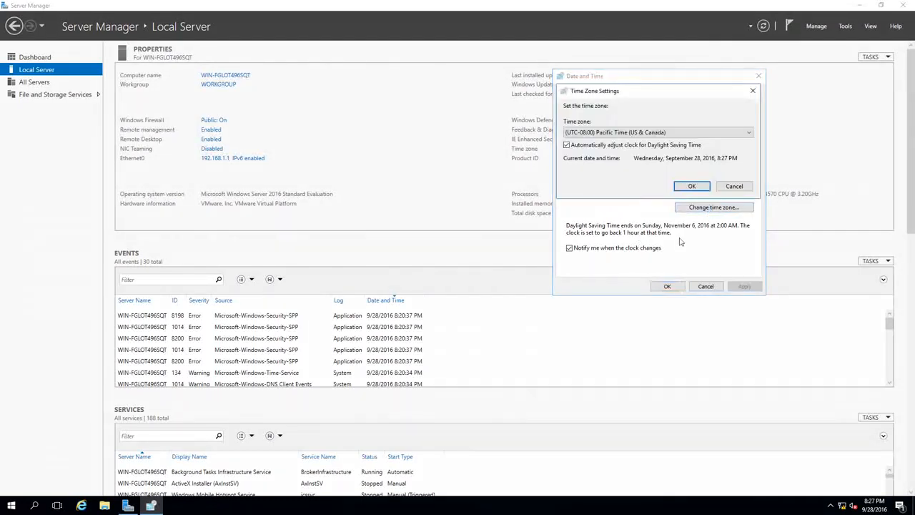
pyautogui.click(657, 132)
pyautogui.scroll(-5, 652, 238)
pyautogui.scroll(-5, 652, 238)
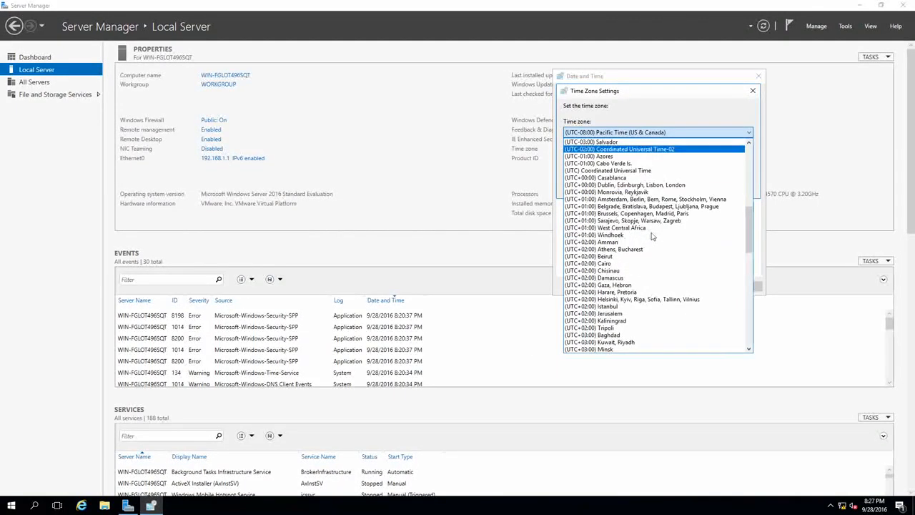
pyautogui.click(658, 301)
pyautogui.click(637, 184)
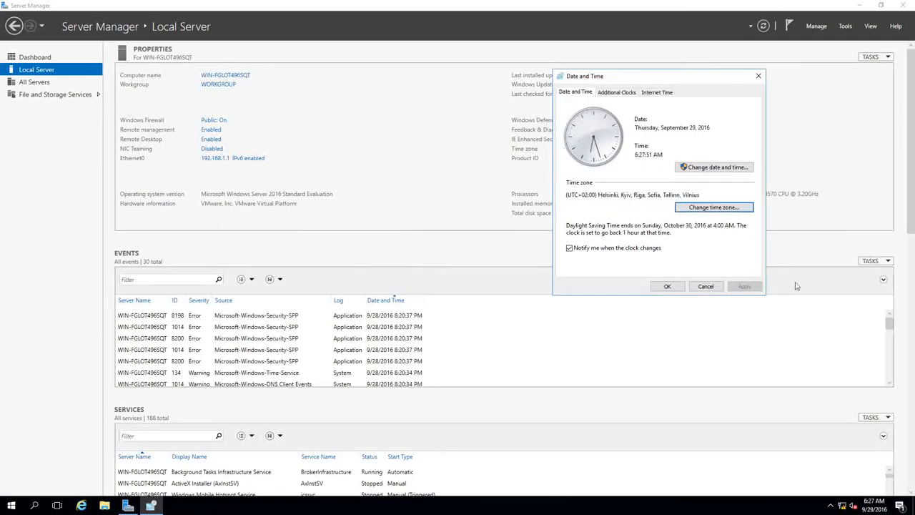
pyautogui.click(678, 290)
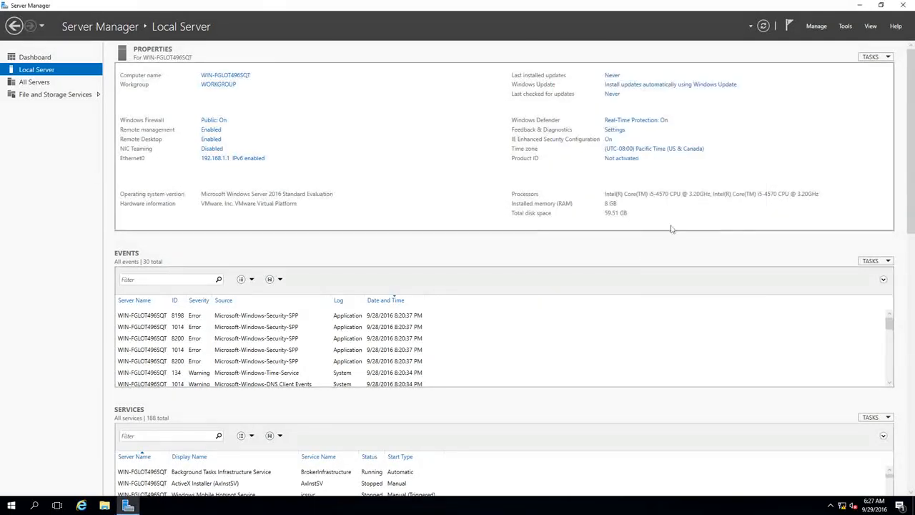
# Open the local server's product key prompt for activation and cancel it without entering a key
pyautogui.click(623, 160)
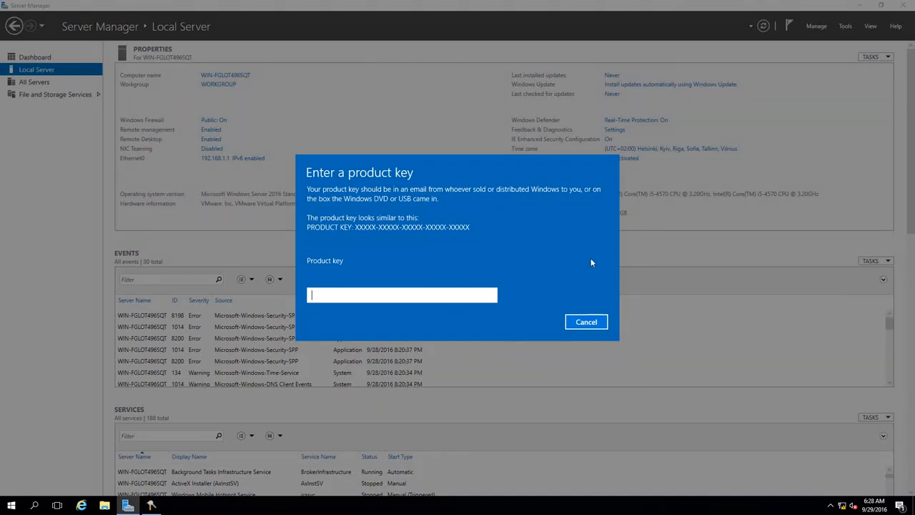
pyautogui.click(587, 322)
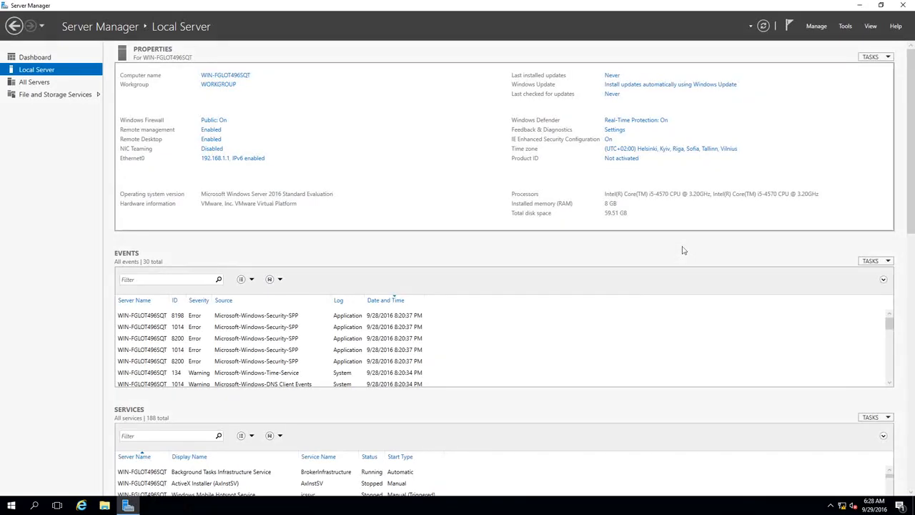